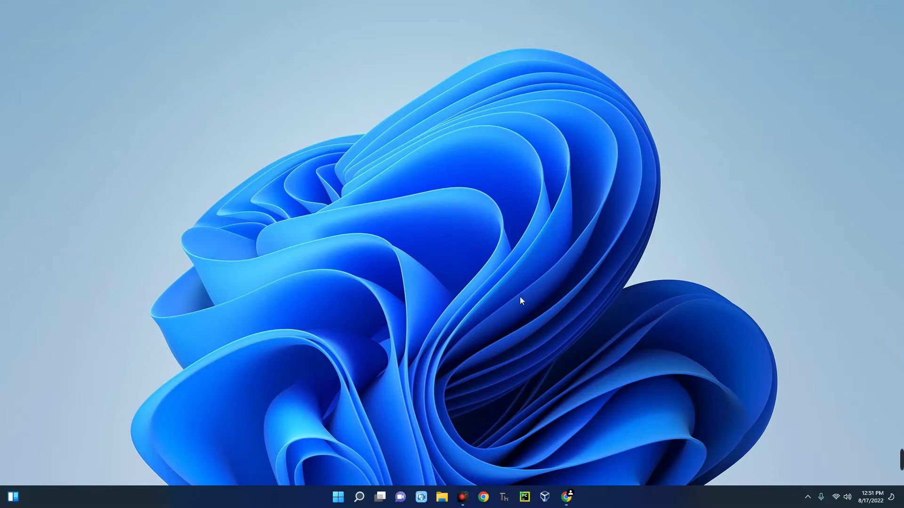
Launch Google Chrome from the taskbar to a new tab page
click(571, 498)
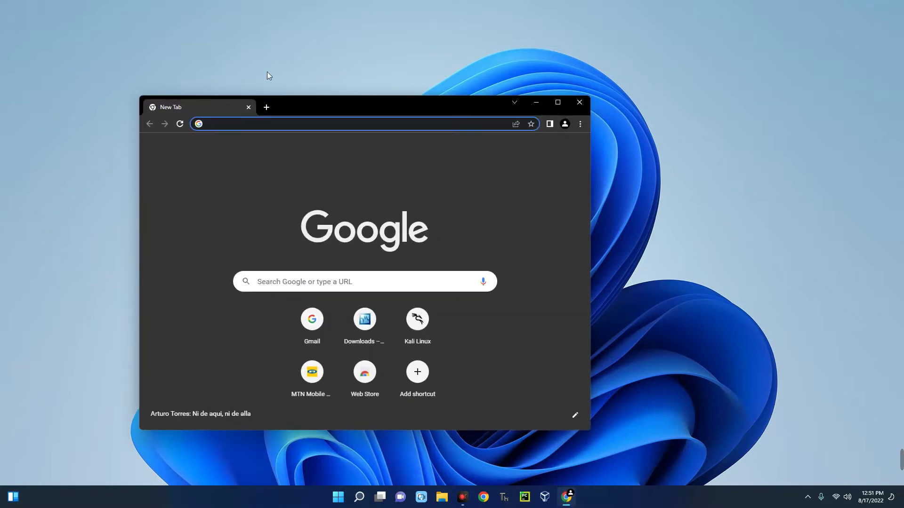
Search Google for 'vmware' and maximize the browser window
click(266, 128)
text(vmware)
key(Return)
key(super+Up)
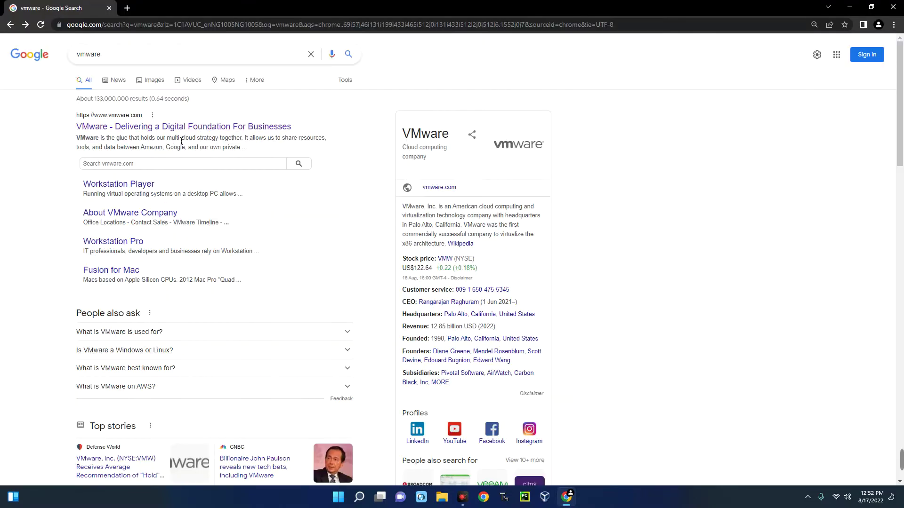
Open the Workstation Player product page and choose Download For Free
click(111, 188)
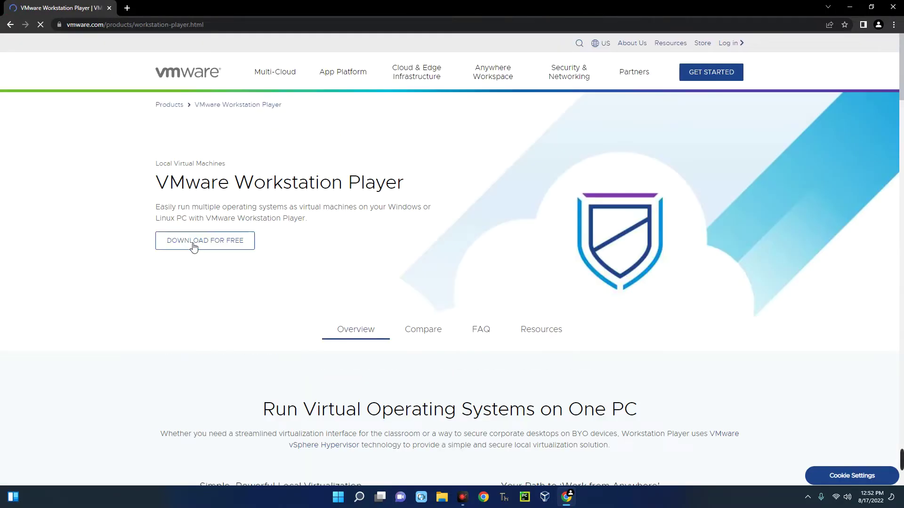
drag(155, 188, 404, 190)
ctrl+click(182, 239)
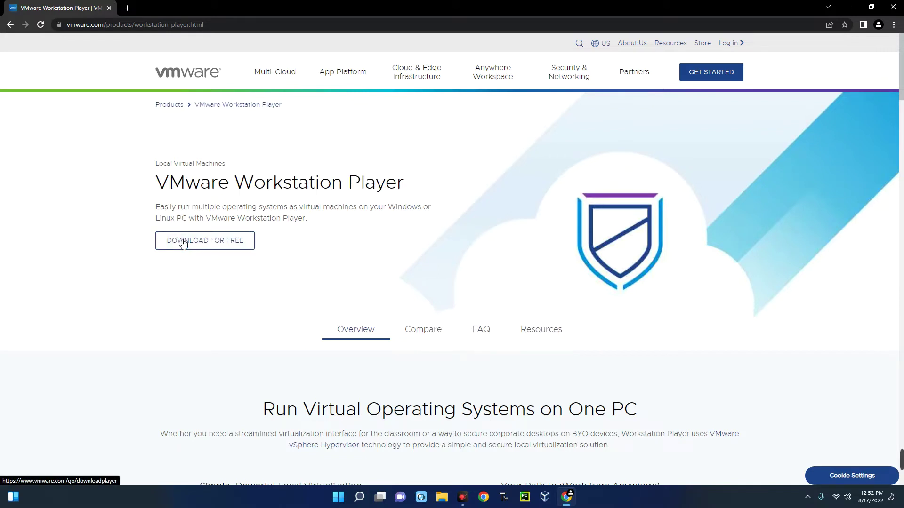
Go to the downloads page for Workstation Player 16.2.4
click(192, 7)
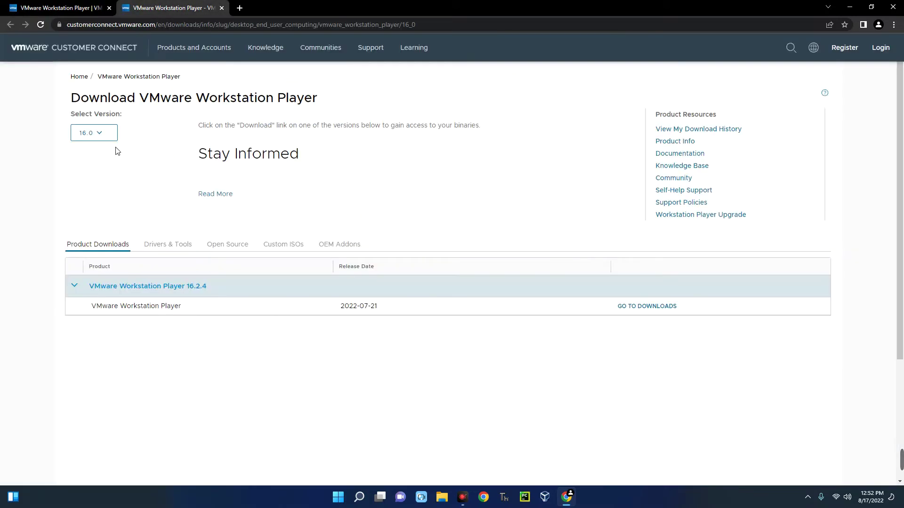
click(106, 133)
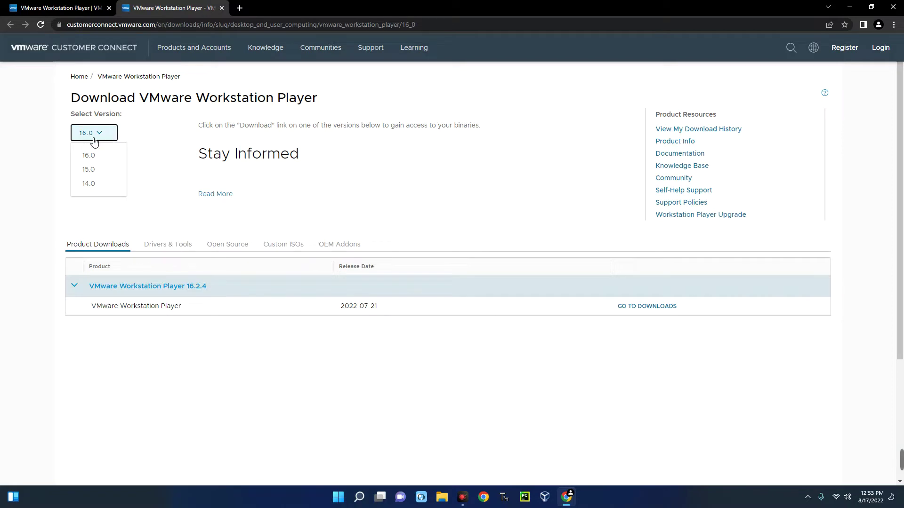
click(148, 136)
scroll(348, 283, down, 2)
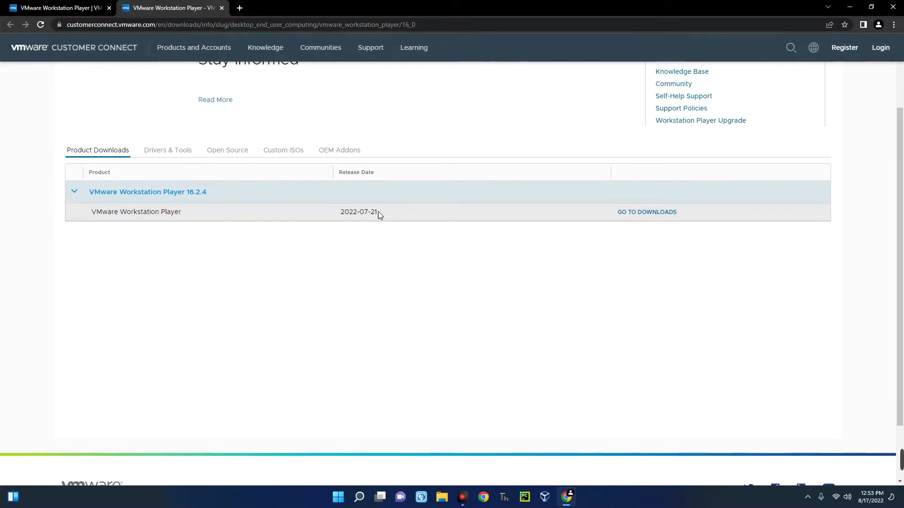
click(640, 216)
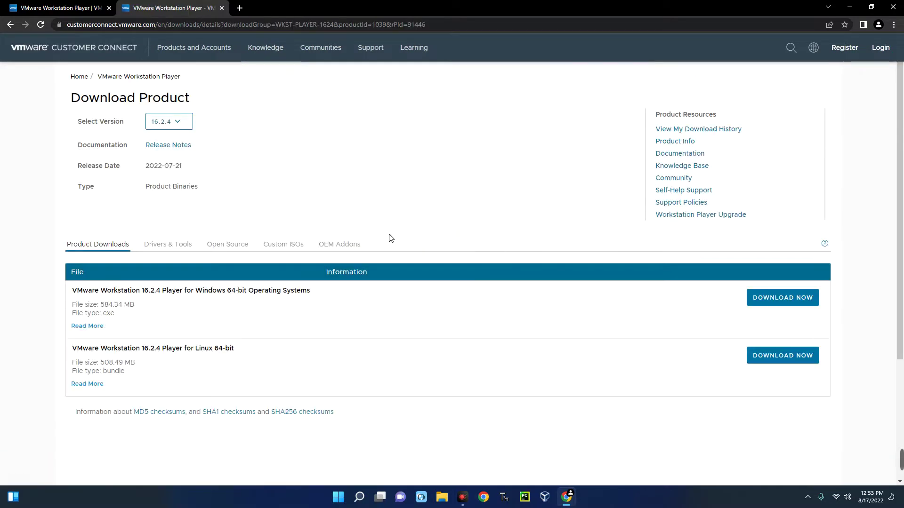
Download the Windows 64-bit installer (584.34 MB) and open a new tab
scroll(200, 246, down, 1)
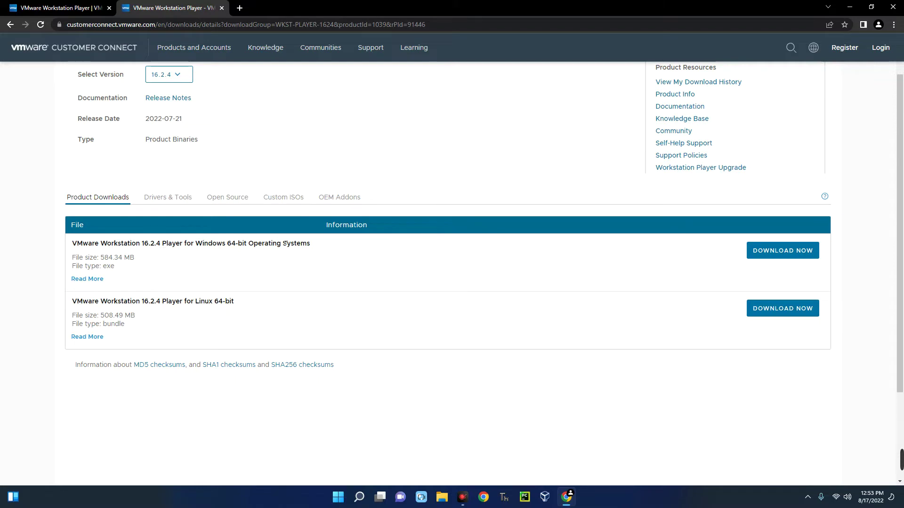
drag(204, 245, 282, 241)
drag(160, 301, 213, 301)
drag(180, 243, 210, 252)
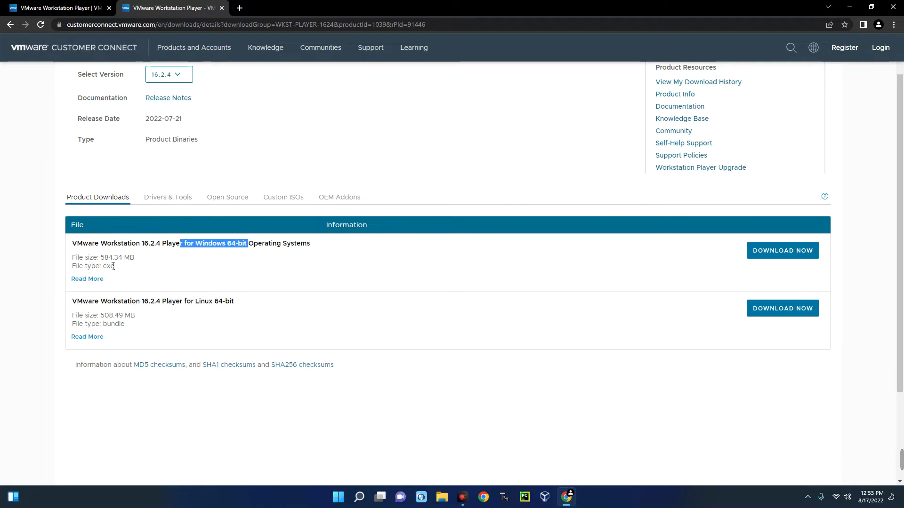
drag(101, 258, 130, 259)
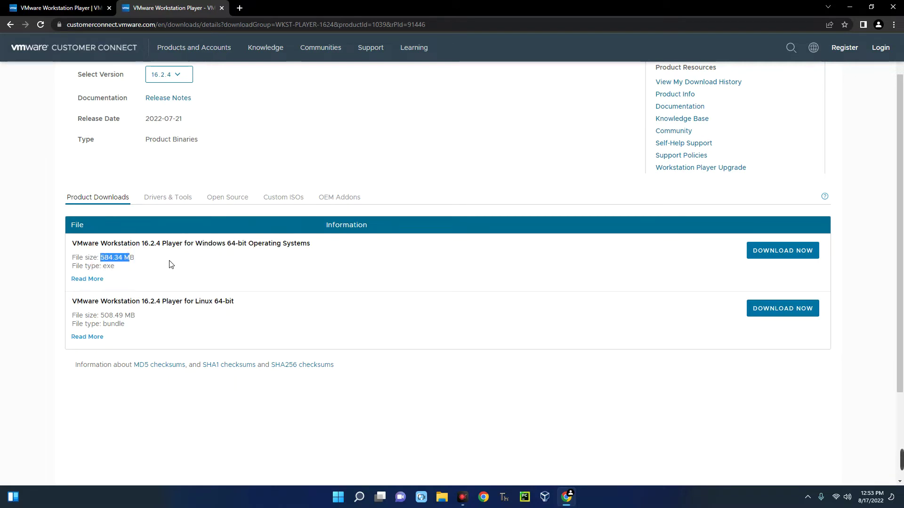
click(806, 254)
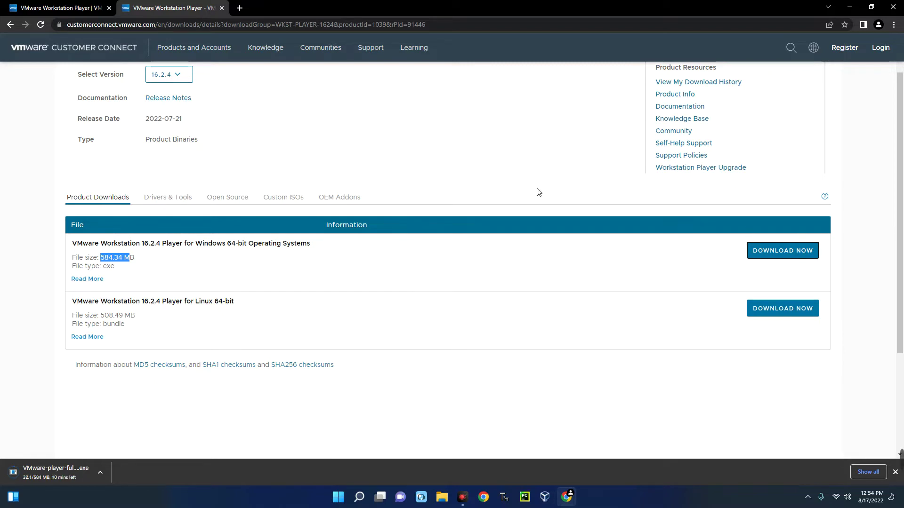
key(ctrl+t)
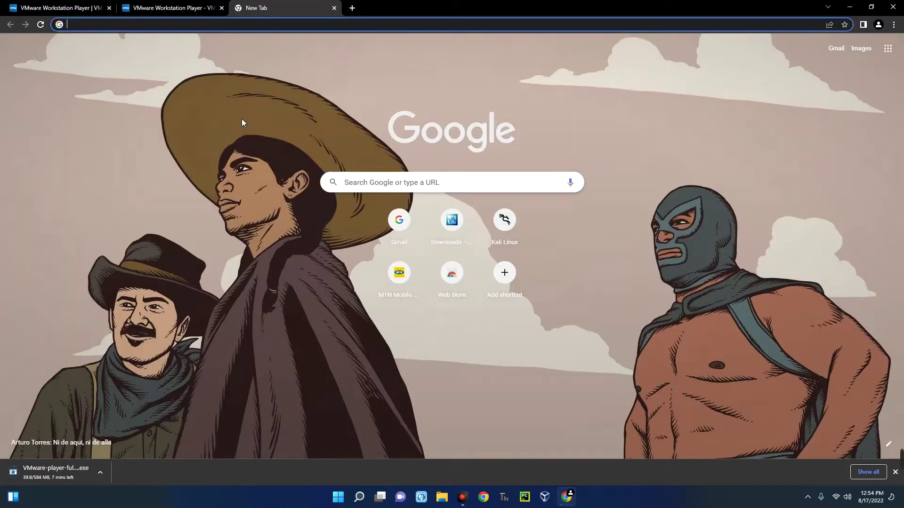
Search 'kali linux' and reach kali.org's Virtual Machines download section
text(kali linux)
key(Return)
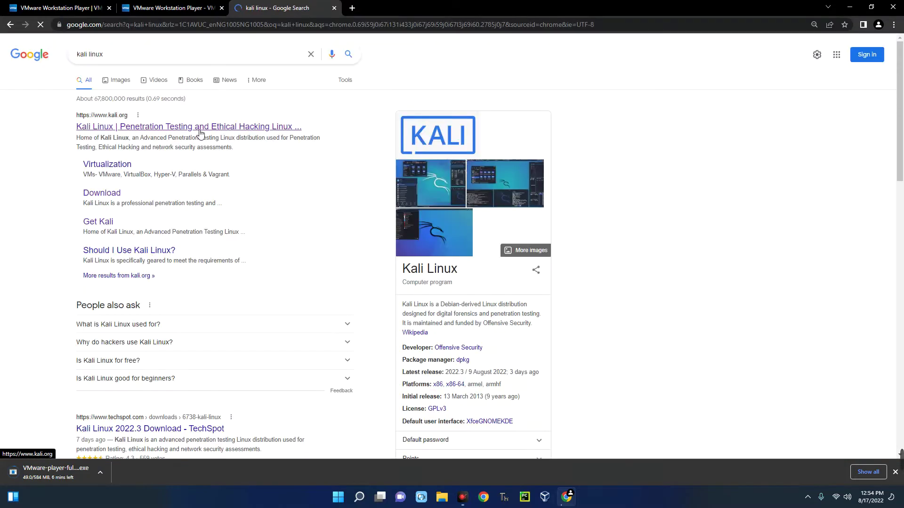
click(142, 127)
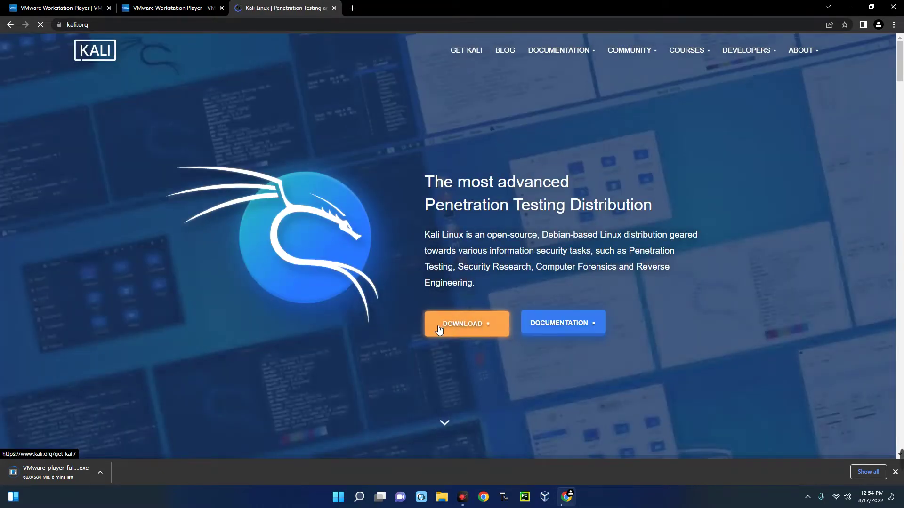
click(466, 324)
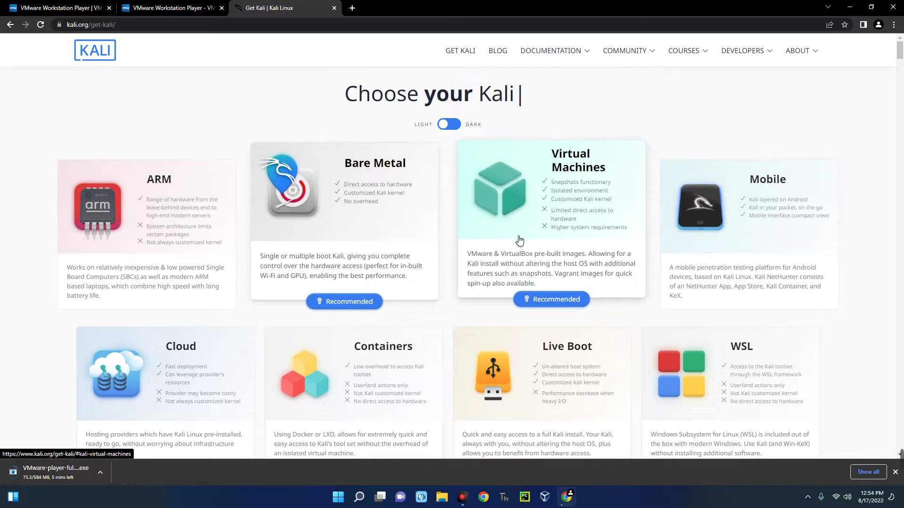
click(551, 240)
scroll(468, 259, down, 1)
scroll(461, 259, up, 1)
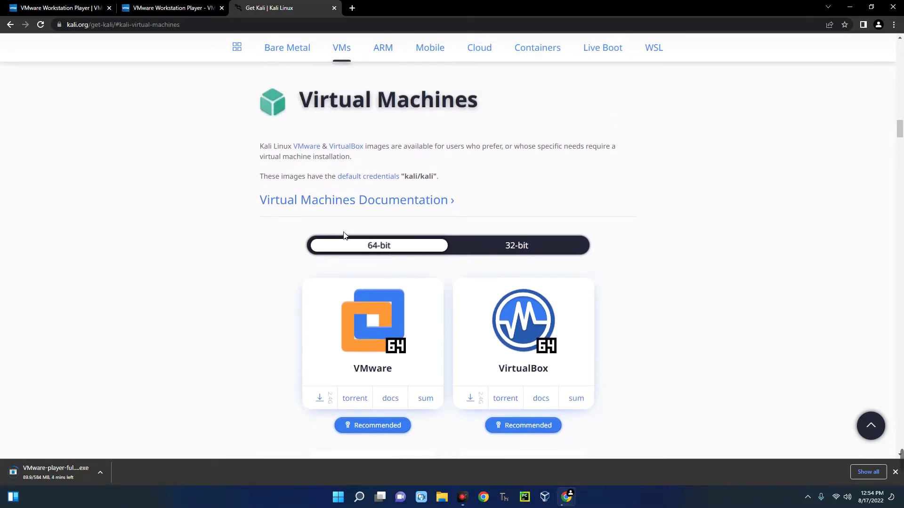
scroll(450, 257, down, 2)
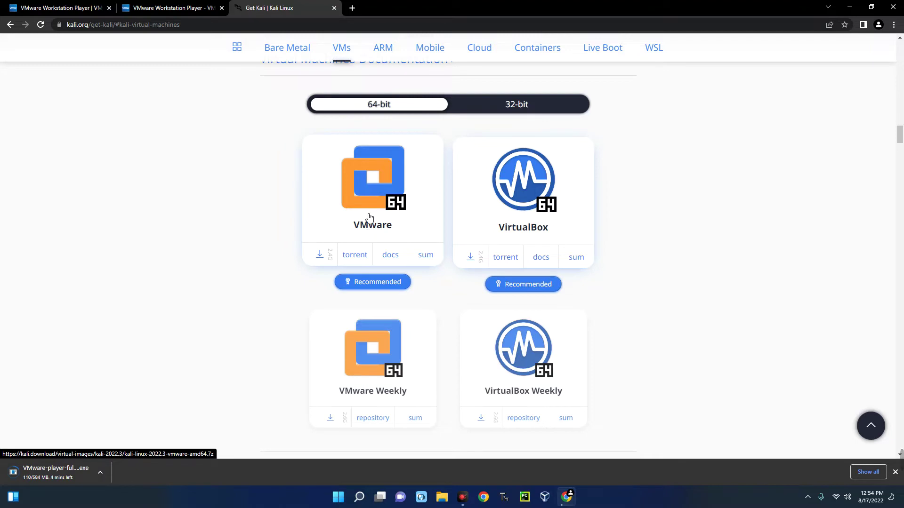
Start then cancel the 64-bit Kali VMware image download, and run the Player installer
click(172, 8)
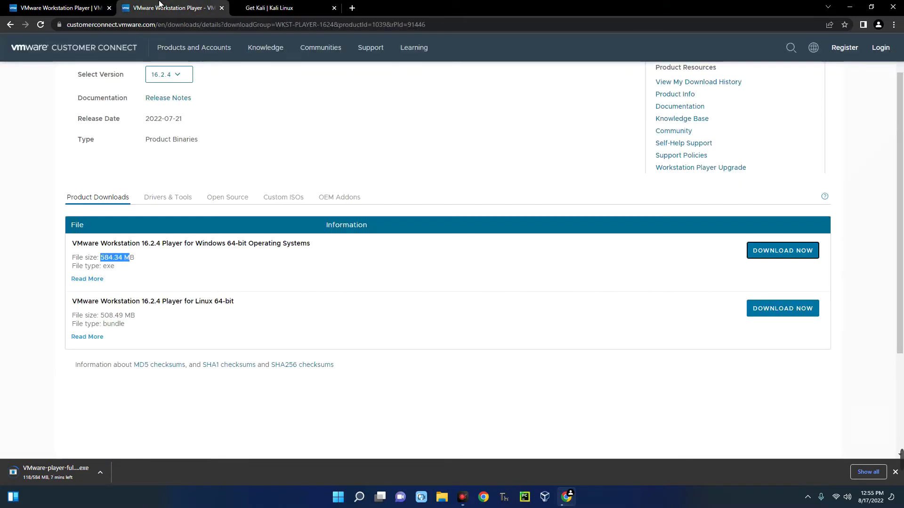
drag(194, 244, 248, 244)
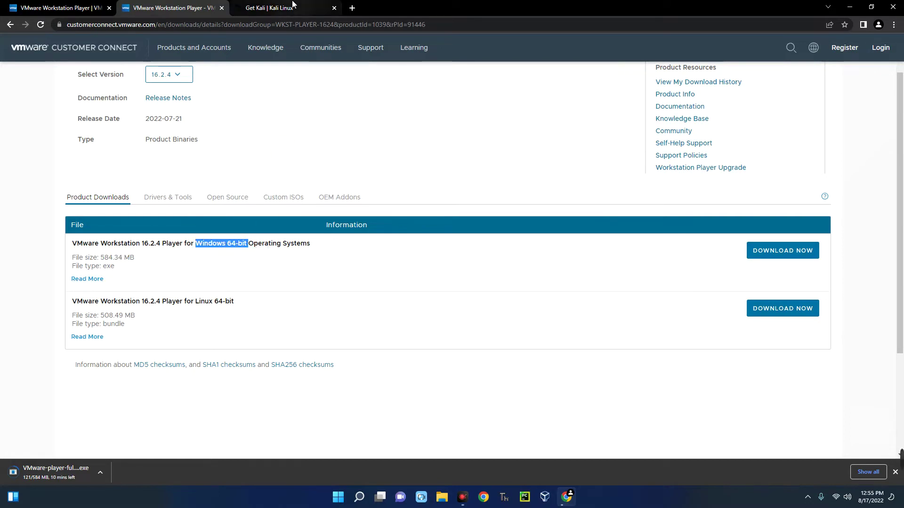
click(293, 4)
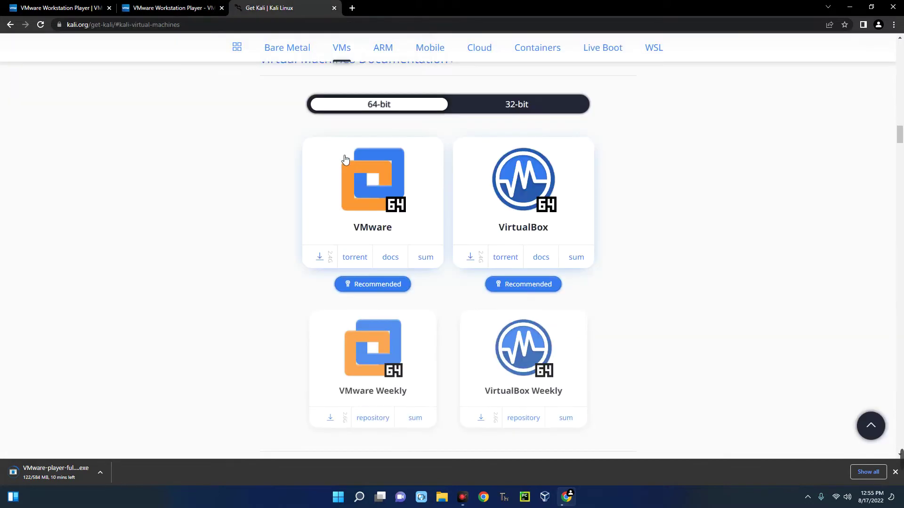
click(380, 202)
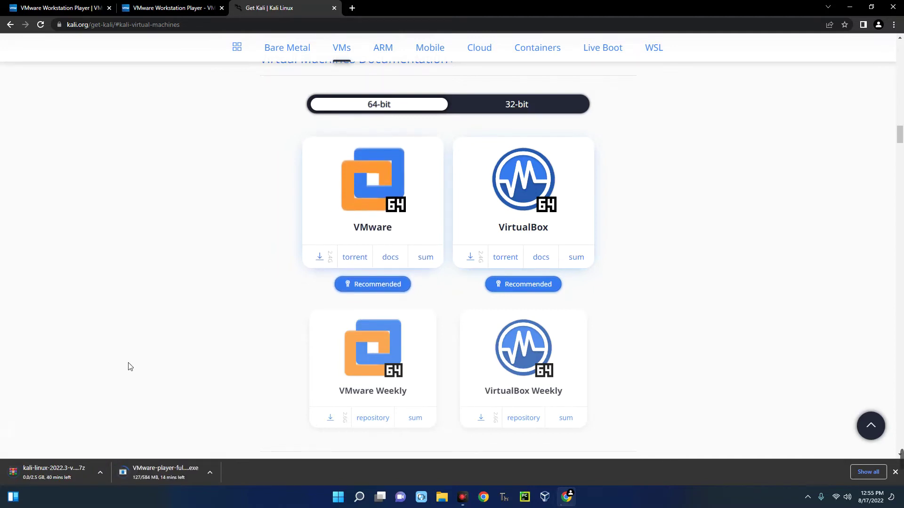
click(100, 473)
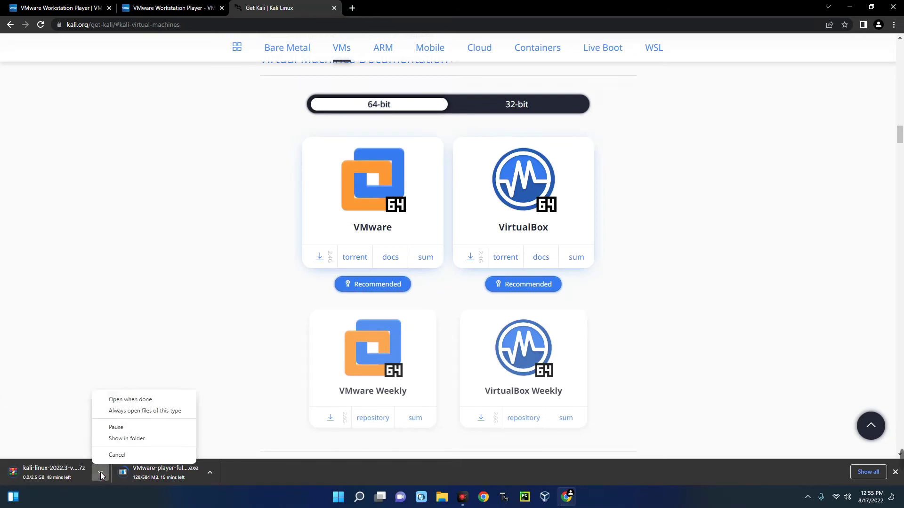
click(120, 452)
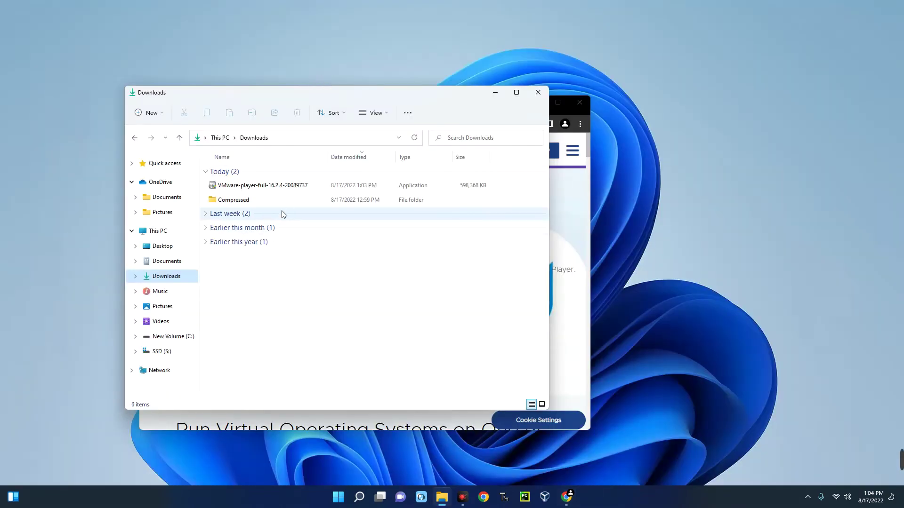
click(296, 185)
double_click(295, 185)
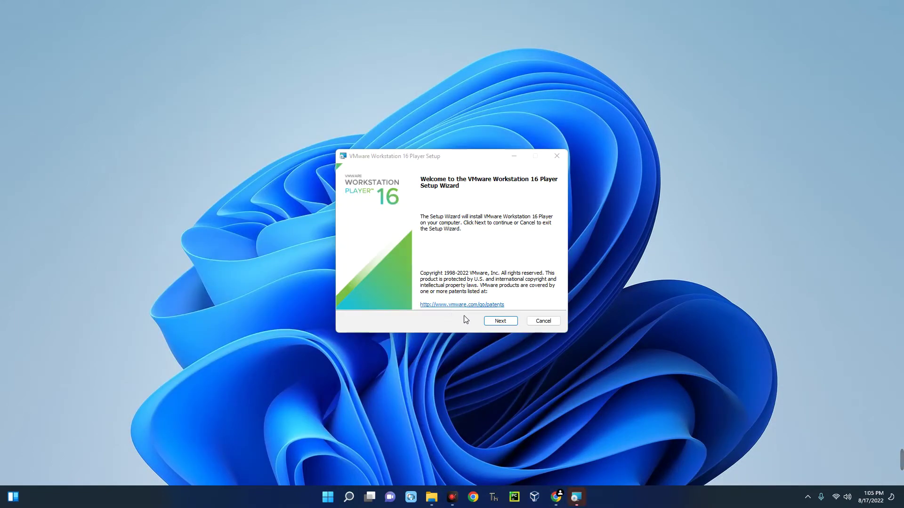
Install Workstation 16 Player with the EULA accepted, default settings, and both shortcuts
click(496, 322)
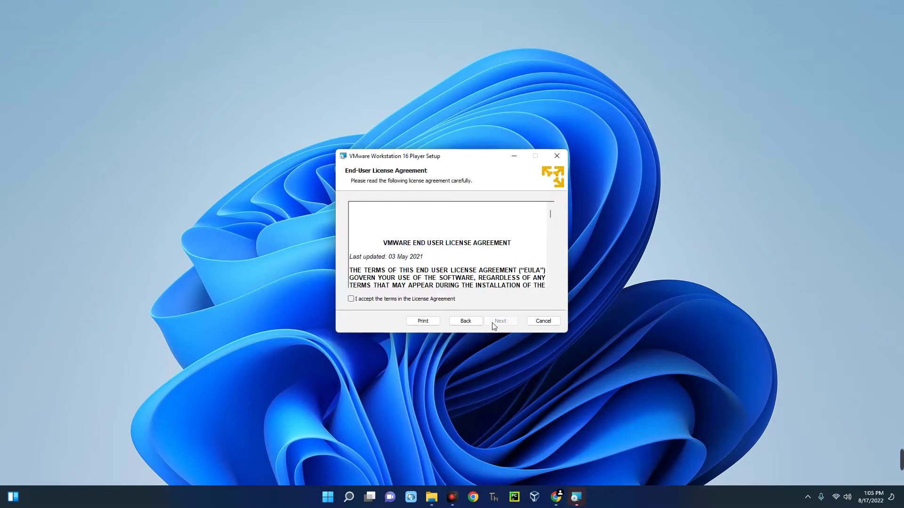
click(403, 300)
click(498, 324)
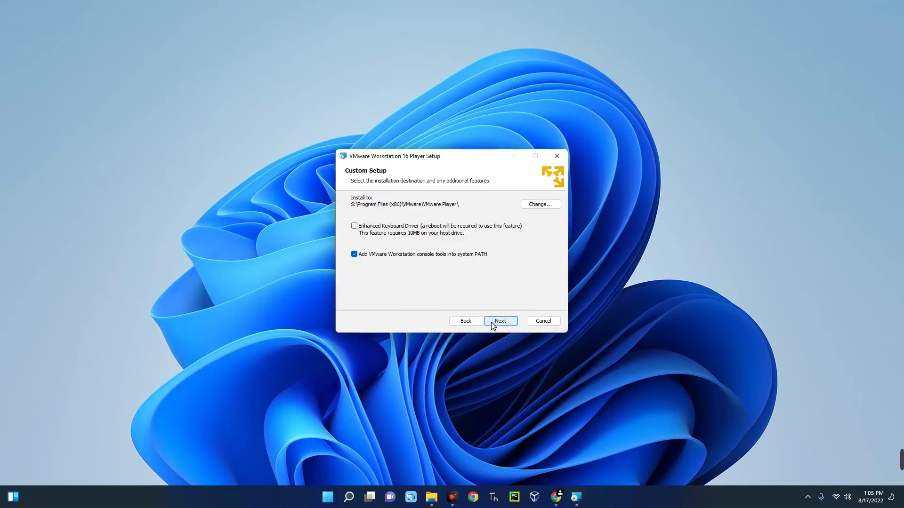
click(491, 322)
click(490, 322)
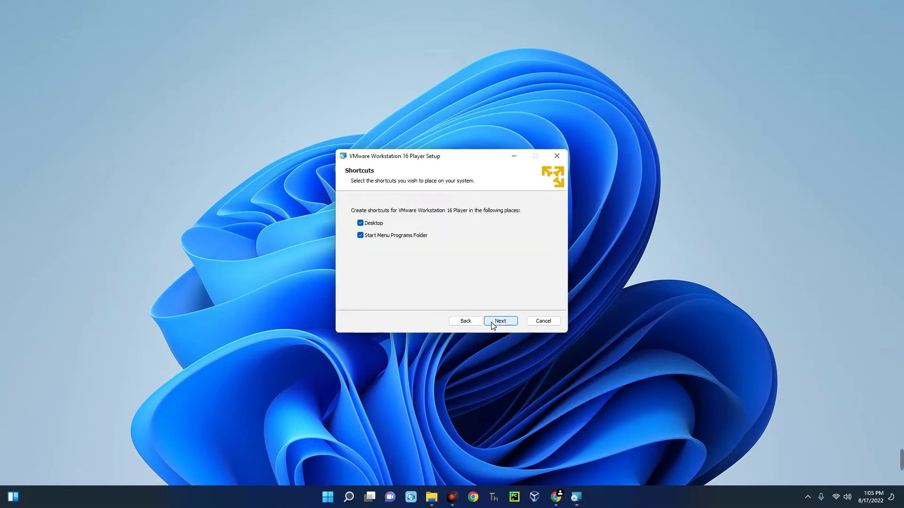
click(493, 322)
click(491, 322)
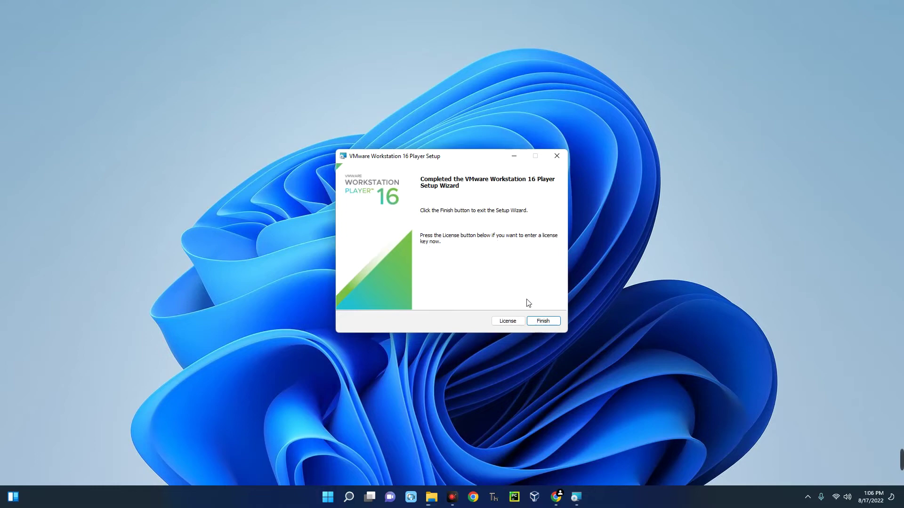
click(544, 322)
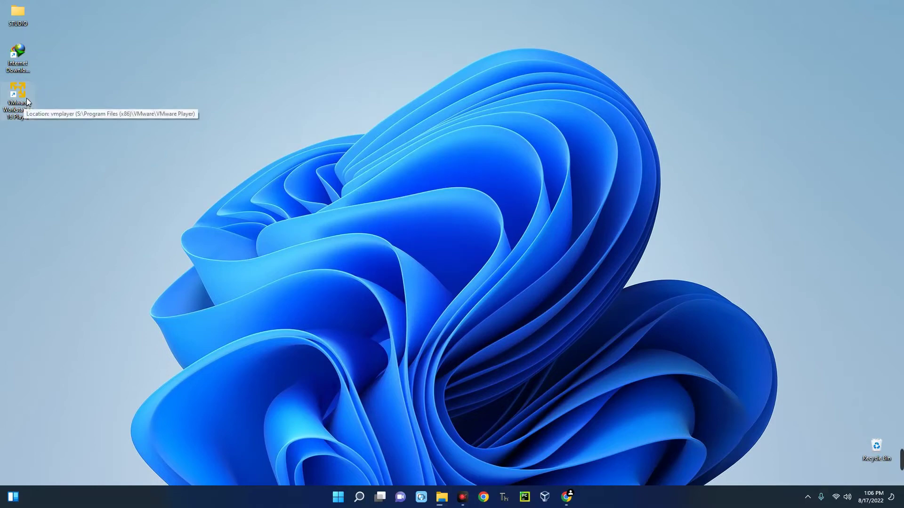
Launch the Player for free non-commercial use, then bring the Downloads folder forward
double_click(27, 102)
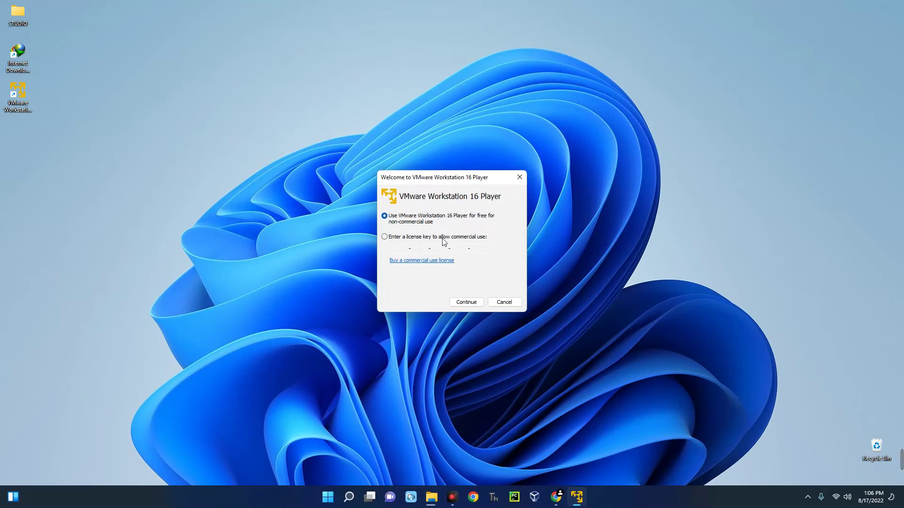
click(464, 304)
click(464, 304)
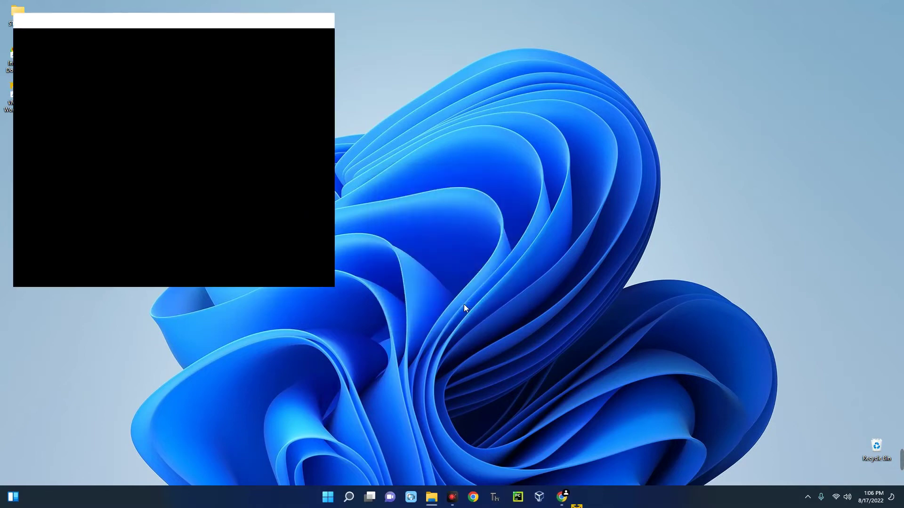
drag(205, 23, 424, 106)
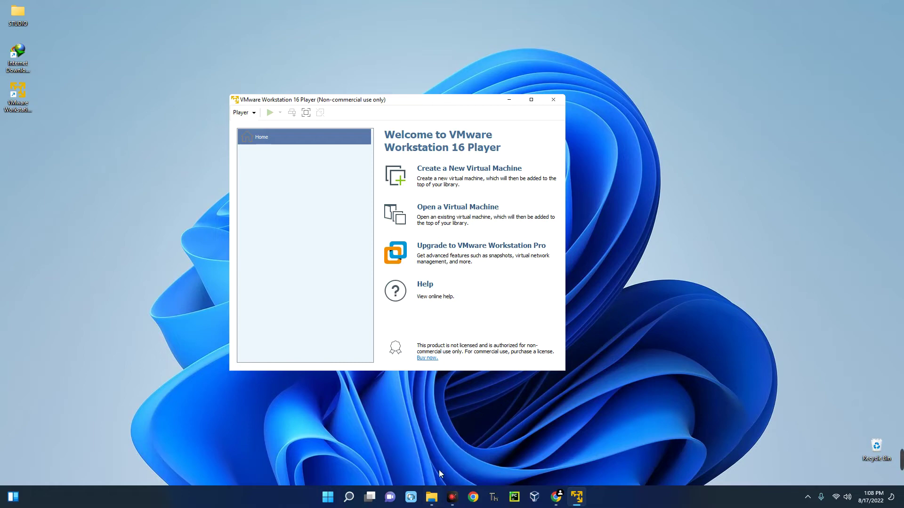
click(431, 497)
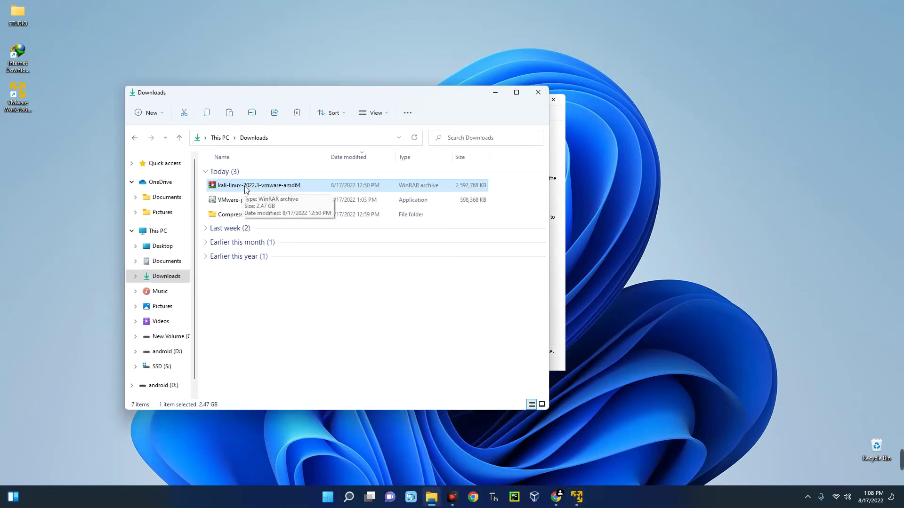
Extract the kali-linux-2022.3-vmware-amd64 archive with WinRAR
right_click(282, 187)
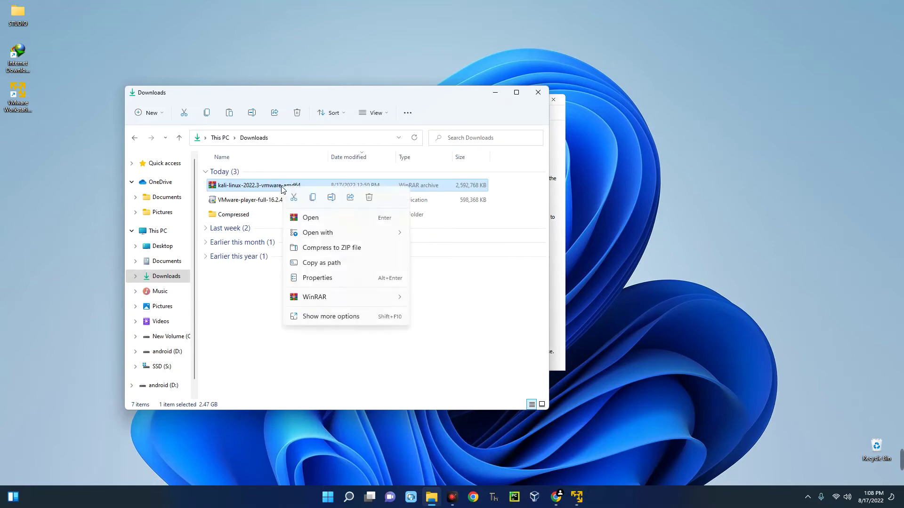
mouse_move(323, 297)
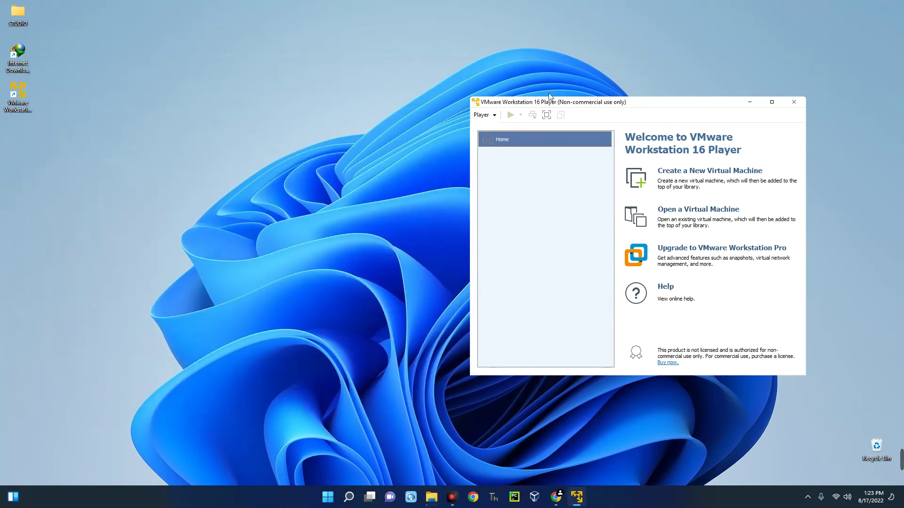
Choose the kali-linux-2022.3-vmware-amd64 VM file from Downloads in the Open Virtual Machine dialog
drag(639, 105, 416, 88)
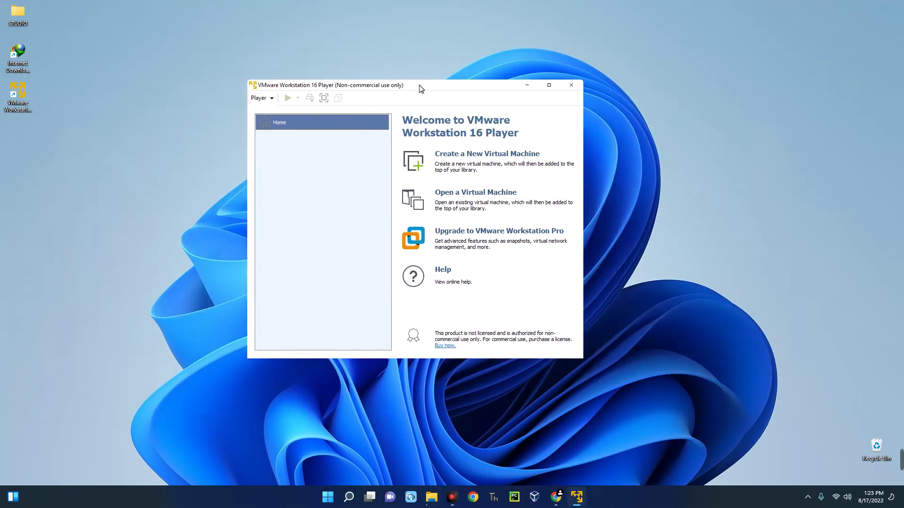
click(474, 193)
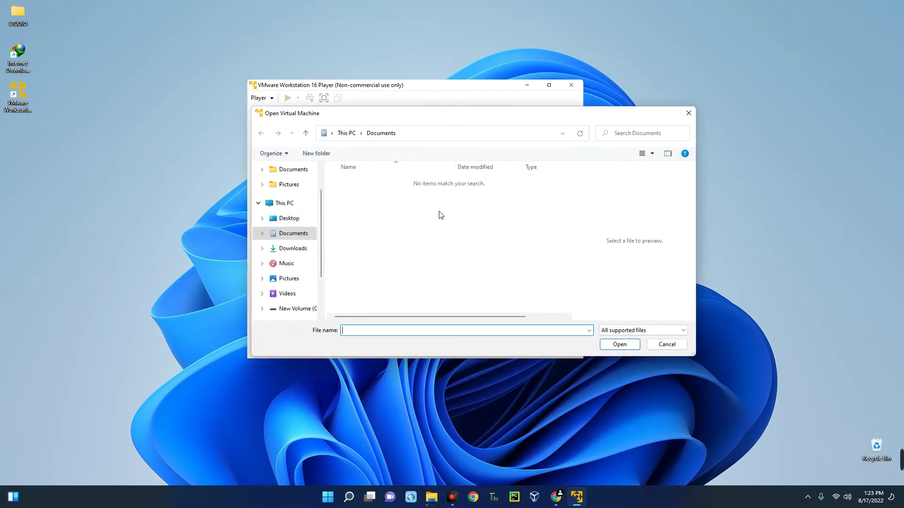
click(292, 249)
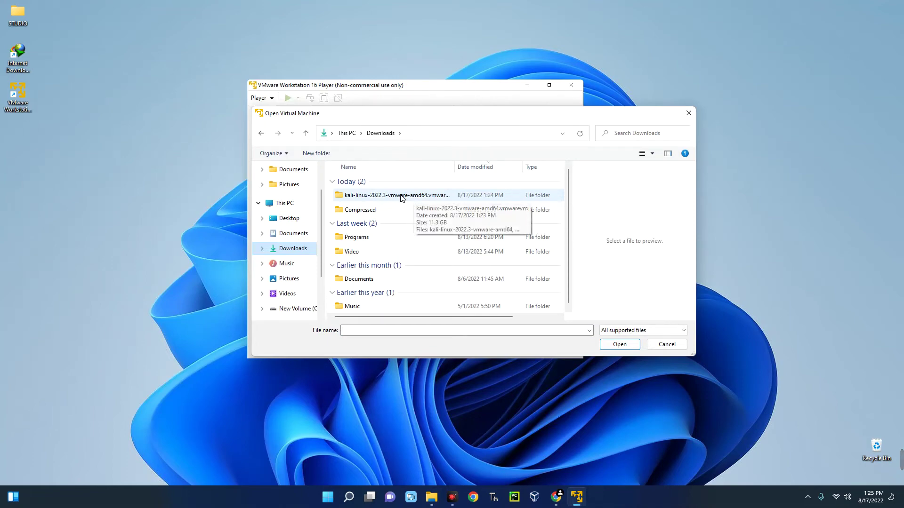
double_click(445, 195)
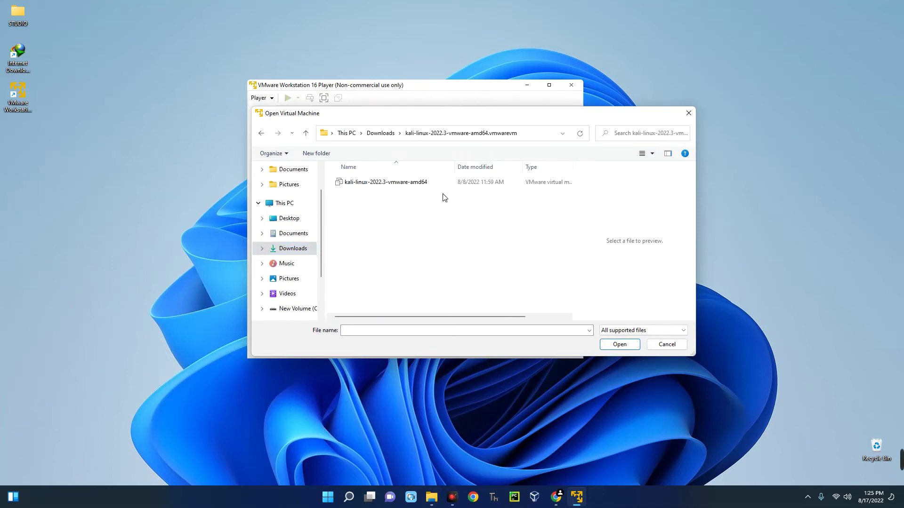
click(389, 183)
click(431, 497)
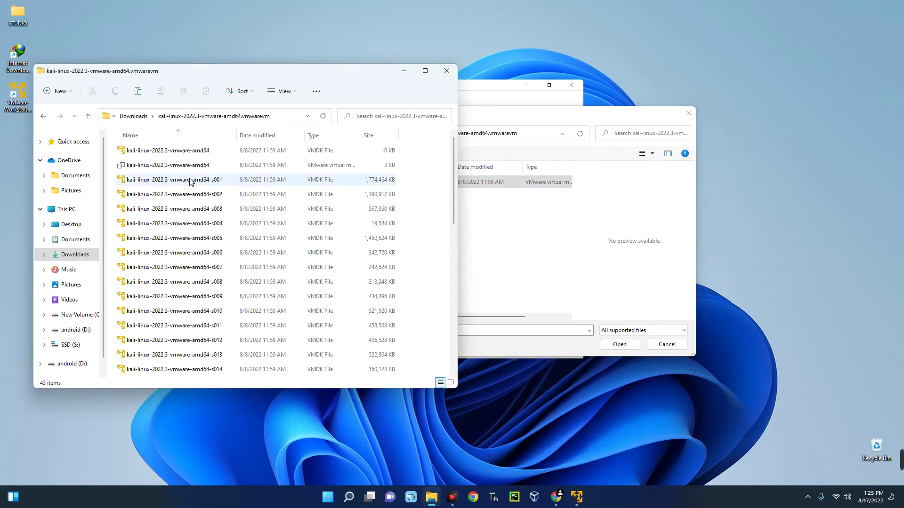
Select the kali-linux .vmx file in Explorer, then close the Explorer window
scroll(330, 195, down, 5)
scroll(330, 195, up, 5)
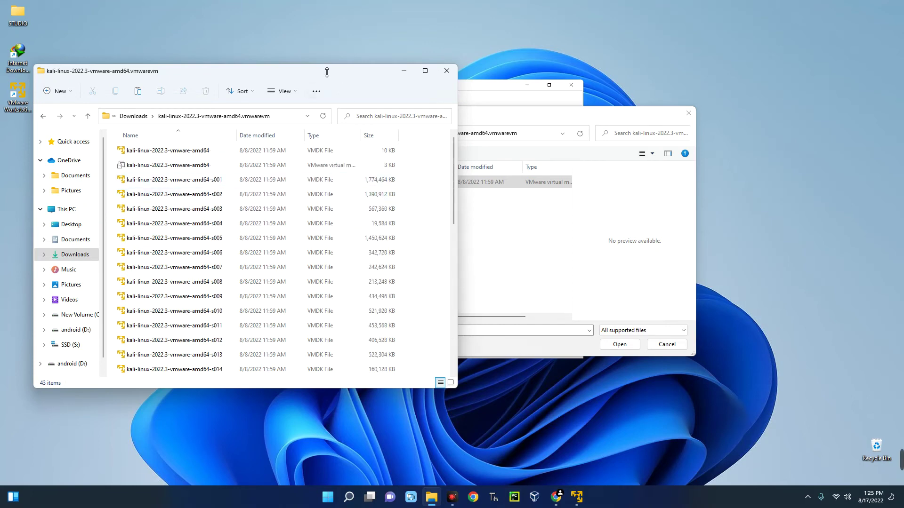
drag(325, 77, 387, 73)
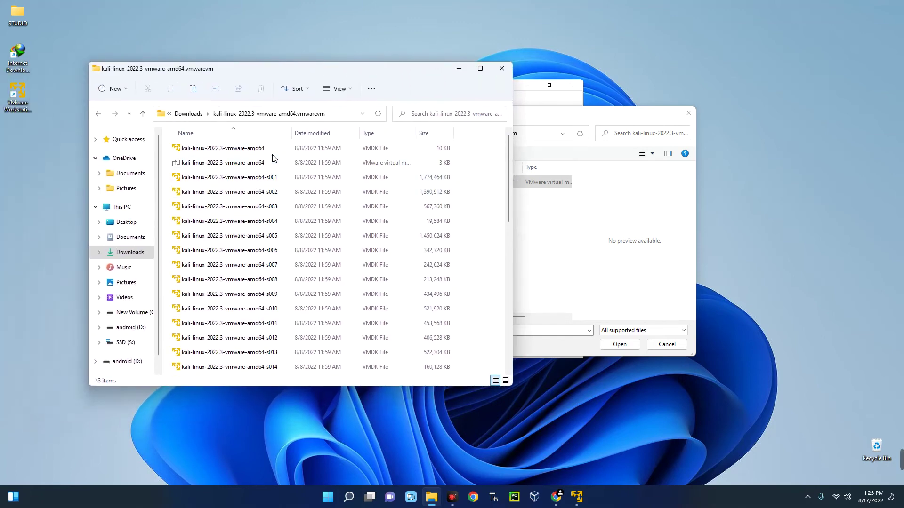
click(262, 163)
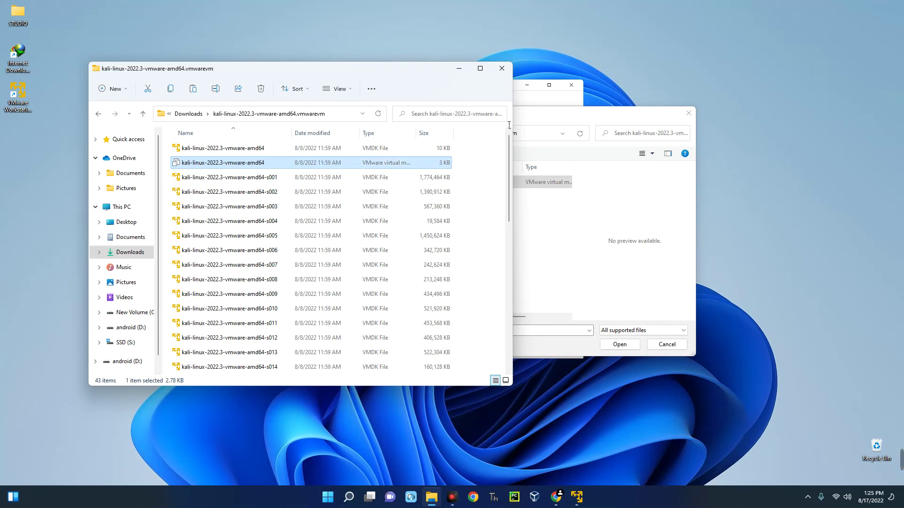
click(501, 68)
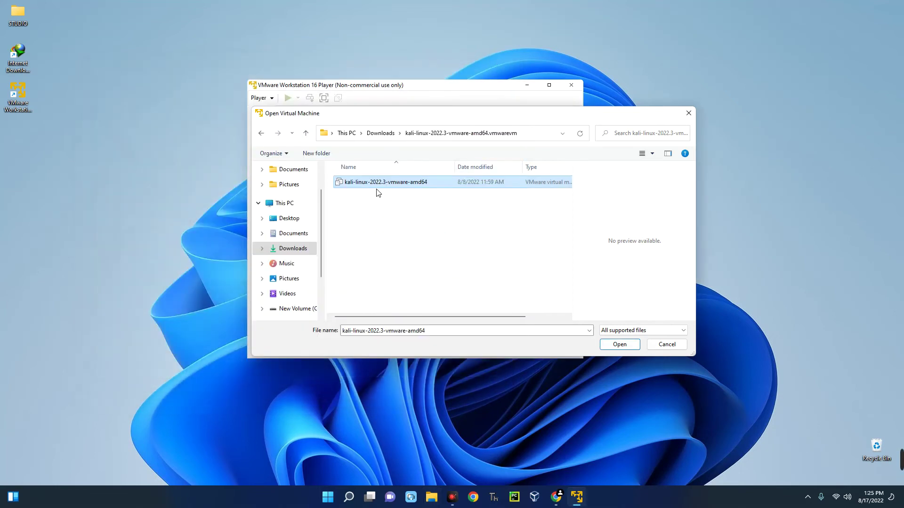
Open the chosen Kali VM and power it on to the login screen
click(603, 344)
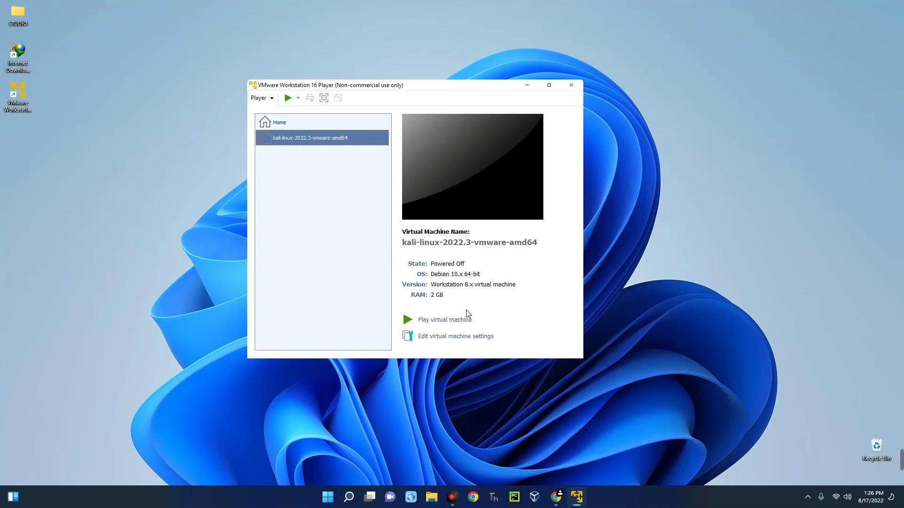
click(434, 321)
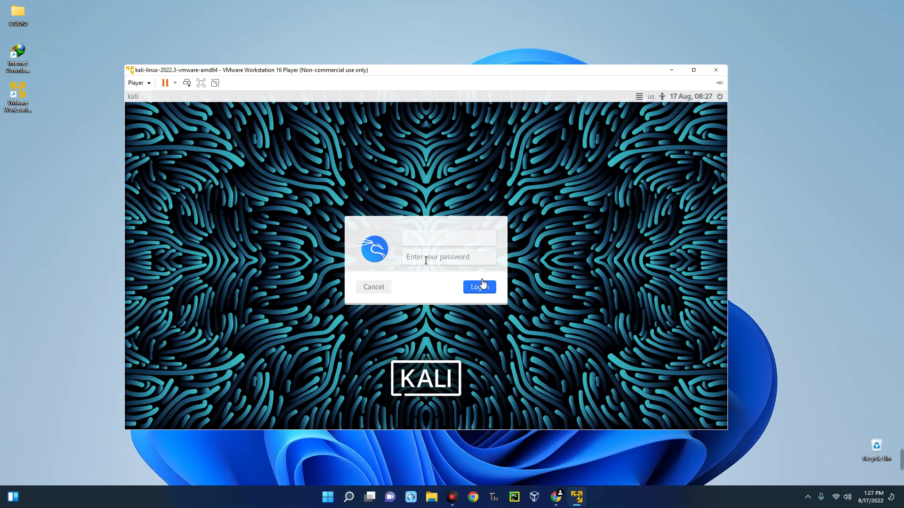
Log in to Kali as user 'kali' with the account password, then minimize and restore the Player window
click(483, 282)
text(kali)
key(Tab)
text(kali)
key(Return)
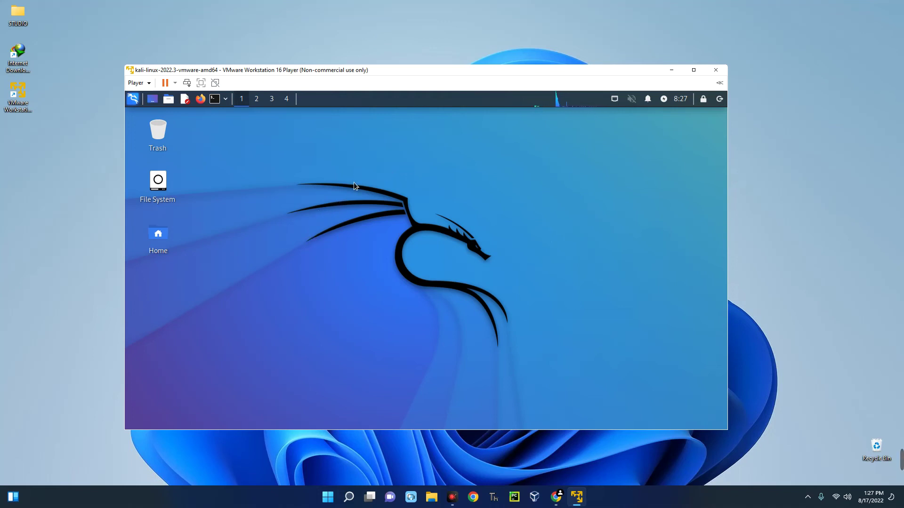
click(577, 497)
click(577, 497)
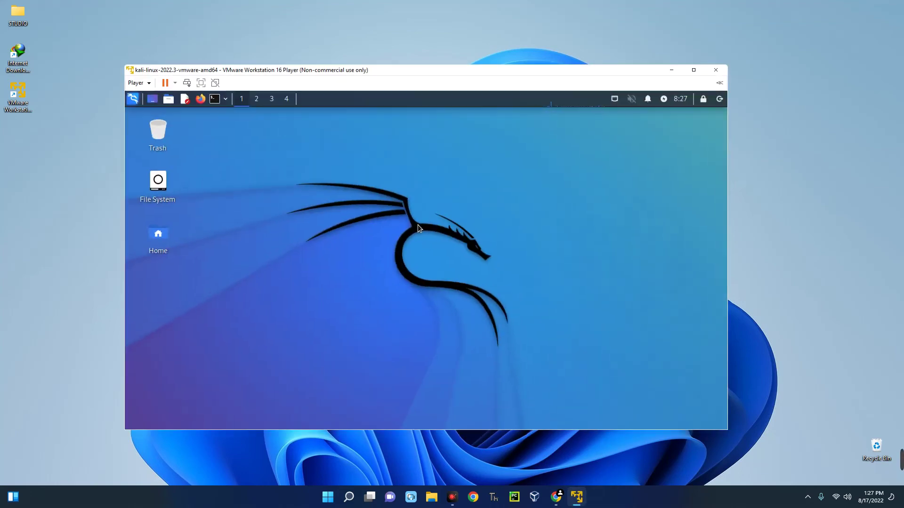